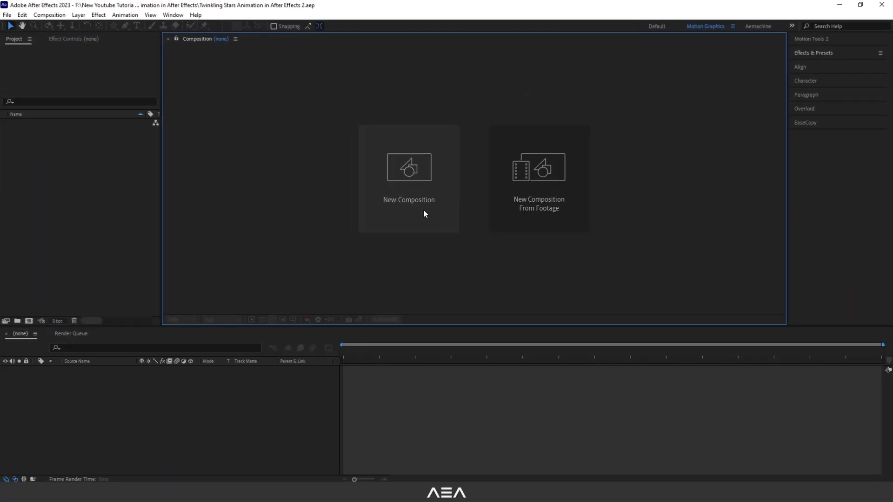
- Create a 1920x1080 HD composition named 'Twinking Stars'
click(423, 213)
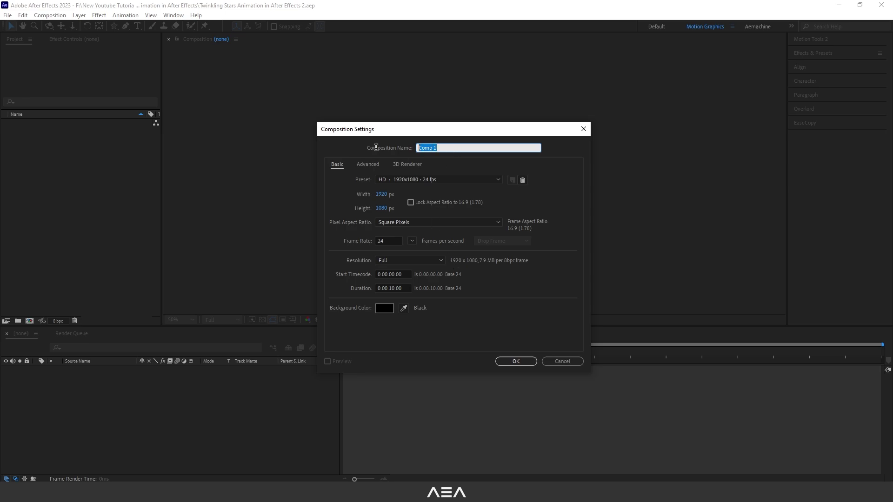
text(Twinking Stars)
click(517, 361)
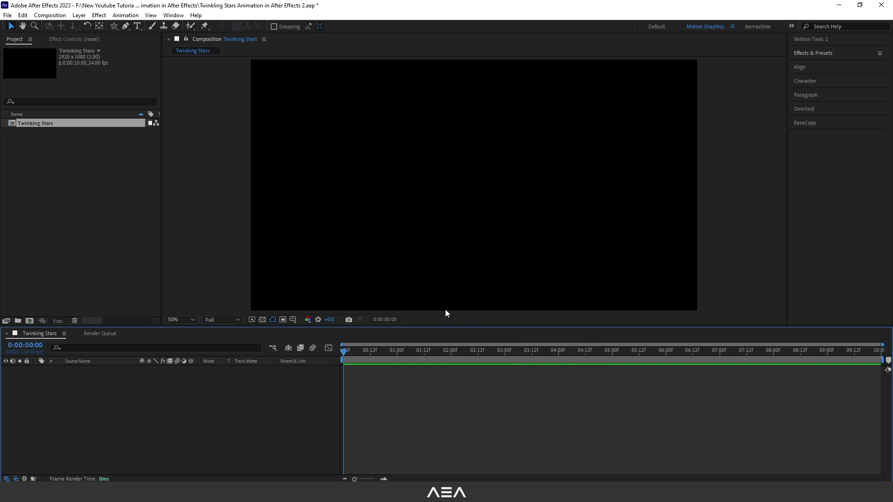
- Draw a star with the Star Tool, adding points, then shrink it to a tiny size
click(112, 28)
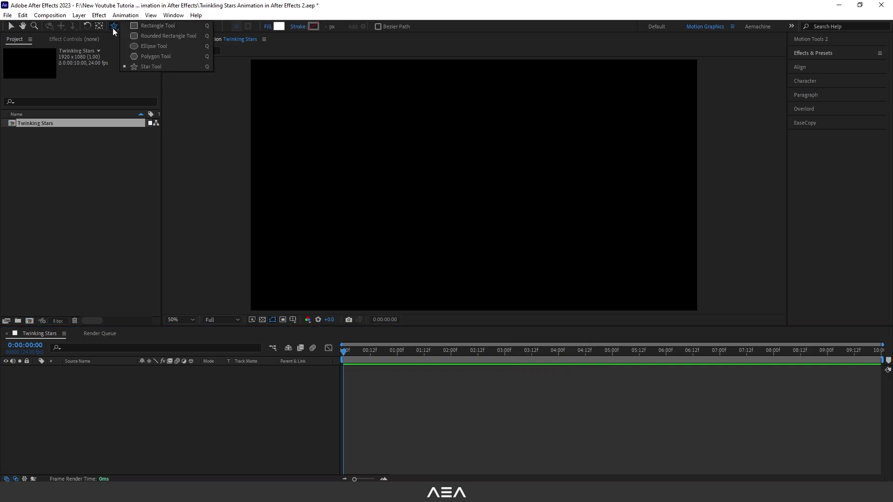
click(157, 66)
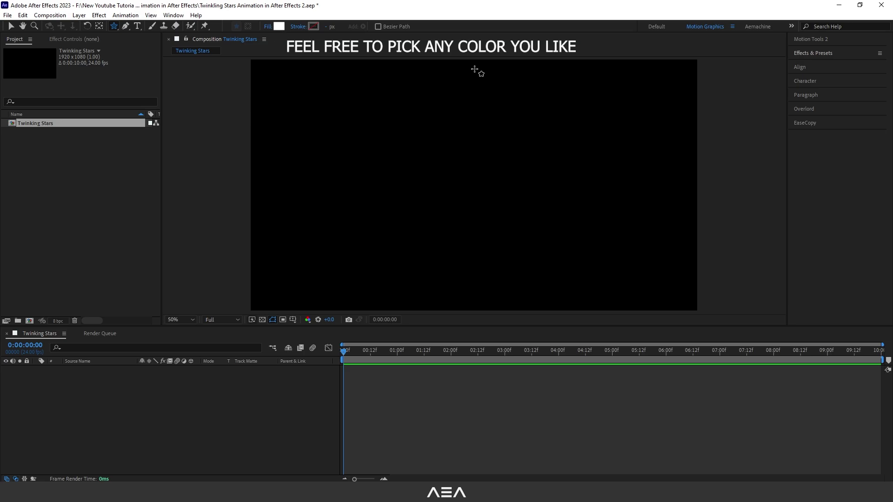
drag(425, 161, 447, 177)
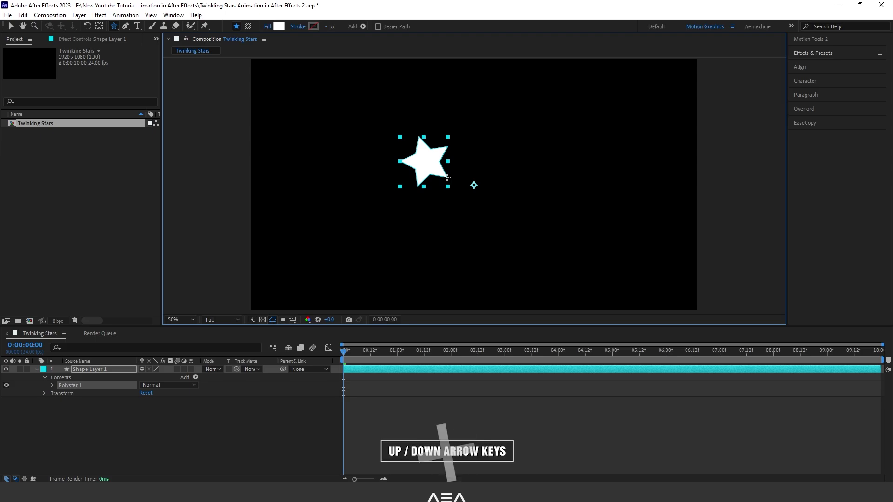
key(Up)
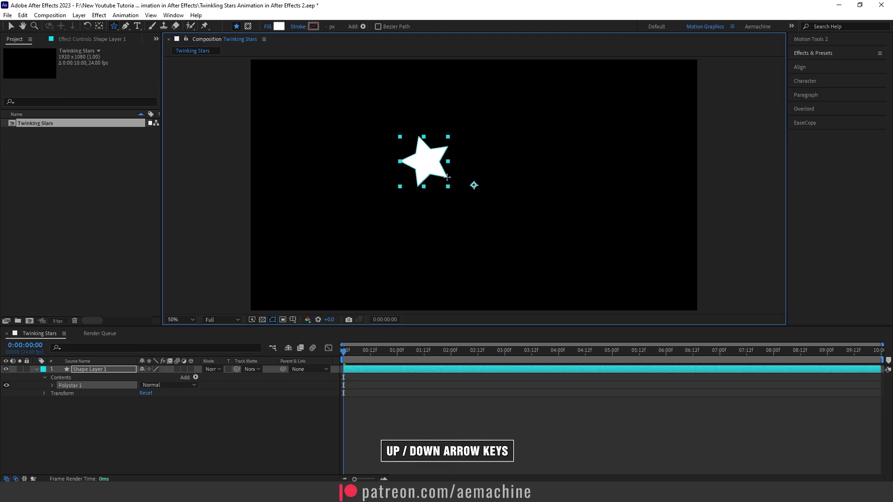
drag(447, 176, 427, 165)
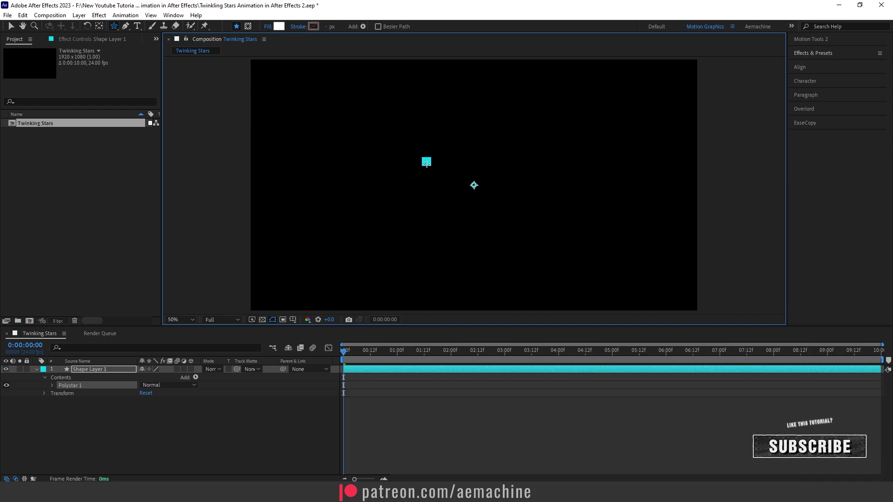
- Select the star and place the first duplicates to the left and upper left
click(107, 404)
click(91, 372)
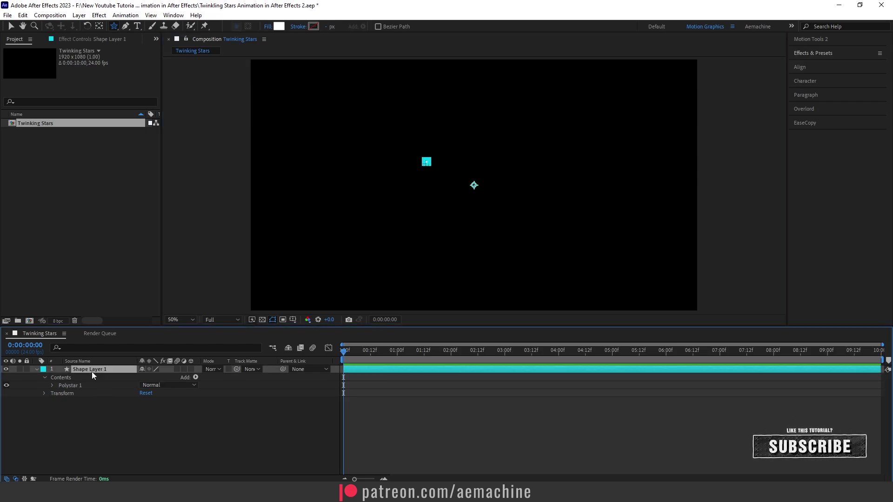
key(ctrl+d)
drag(426, 162, 326, 159)
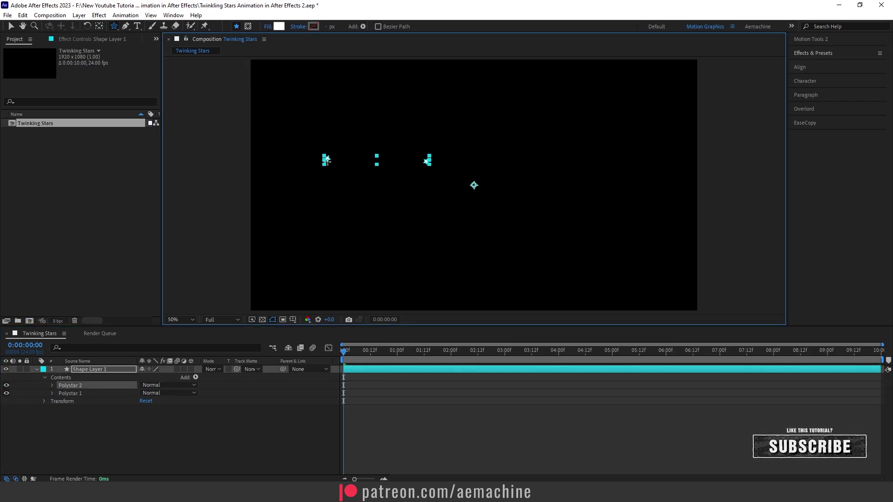
mouse_move(308, 255)
mouse_down()
mouse_move(295, 113)
mouse_move(274, 83)
mouse_up()
key(ctrl+d)
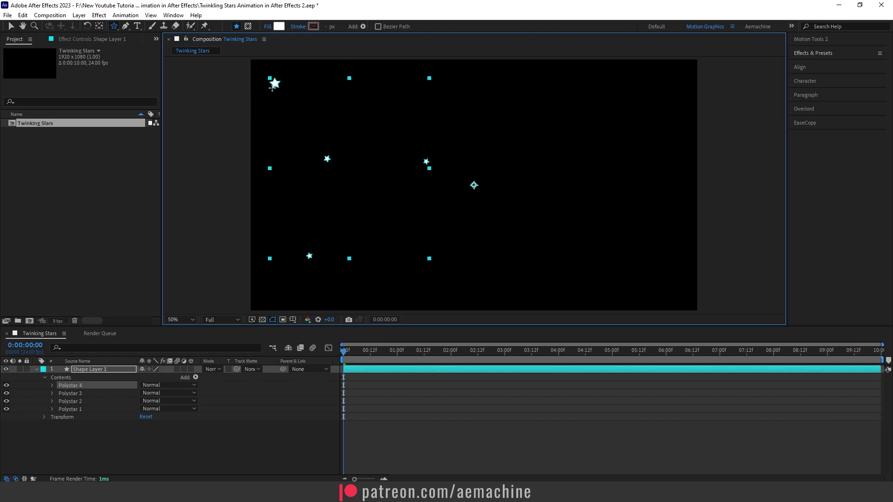
- Spread more star duplicates toward the lower right and centre, then deselect everything
key(ctrl+d)
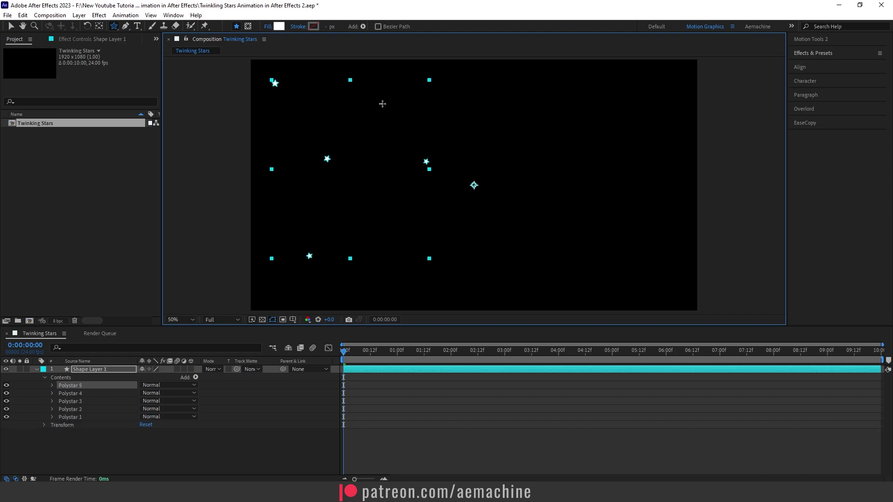
key(ctrl+d)
mouse_move(382, 105)
mouse_down()
mouse_move(526, 253)
mouse_move(423, 281)
mouse_move(508, 89)
mouse_move(613, 189)
mouse_up()
key(ctrl+d)
key(ctrl+d)
key(ctrl+d)
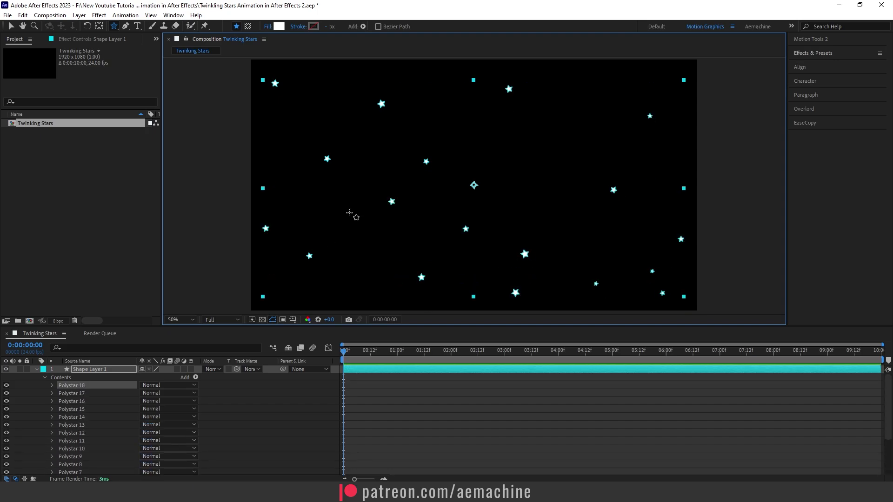
key(ctrl+d)
mouse_move(352, 212)
mouse_down()
mouse_move(443, 103)
mouse_move(578, 70)
mouse_move(439, 216)
mouse_up()
key(ctrl+d)
key(ctrl+d)
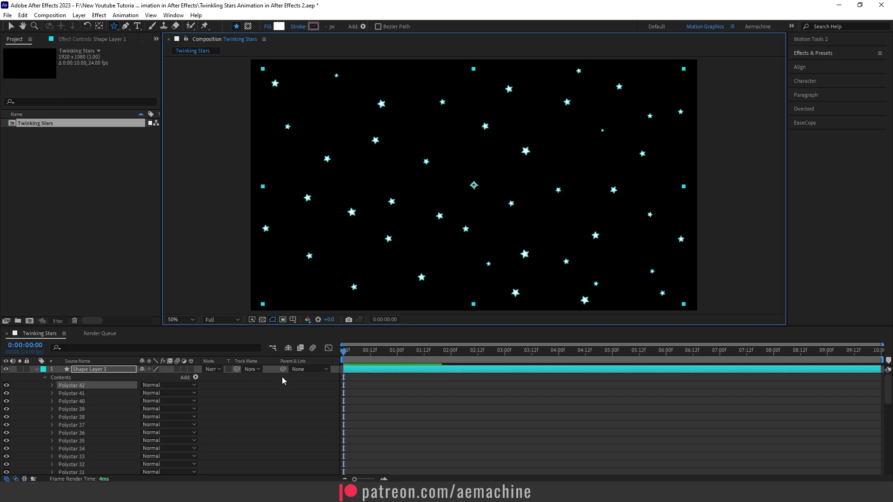
click(267, 427)
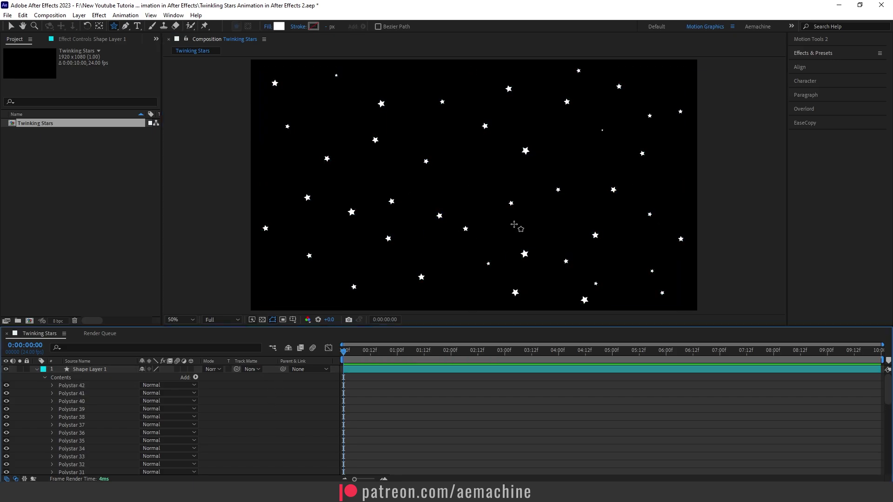
- Add a Wiggle Transform with 50% Transform Scale to the star layer and preview it
key(ctrl+a)
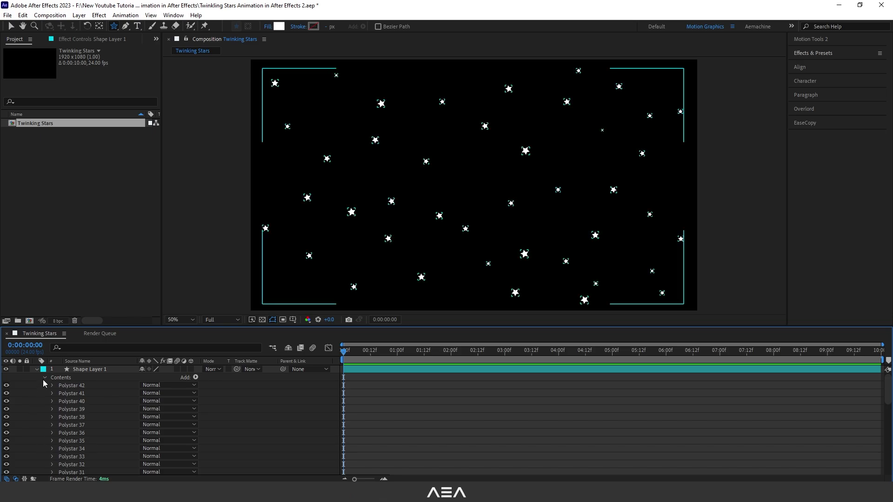
click(43, 377)
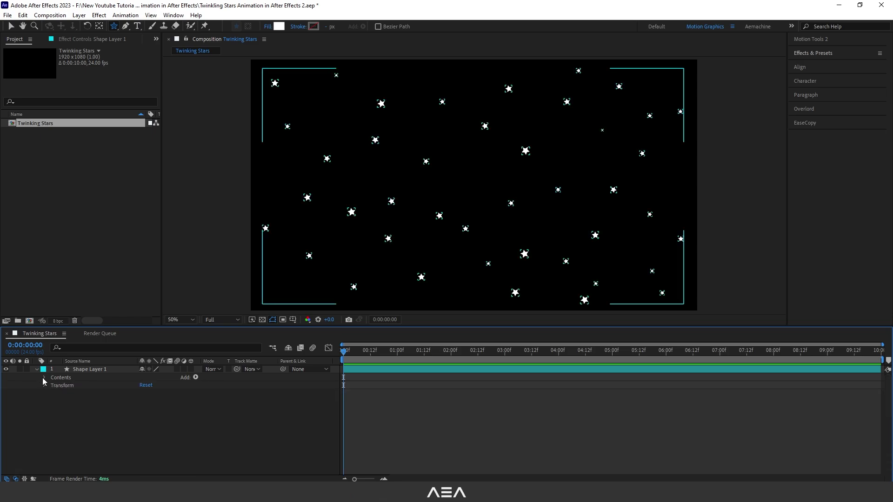
click(196, 378)
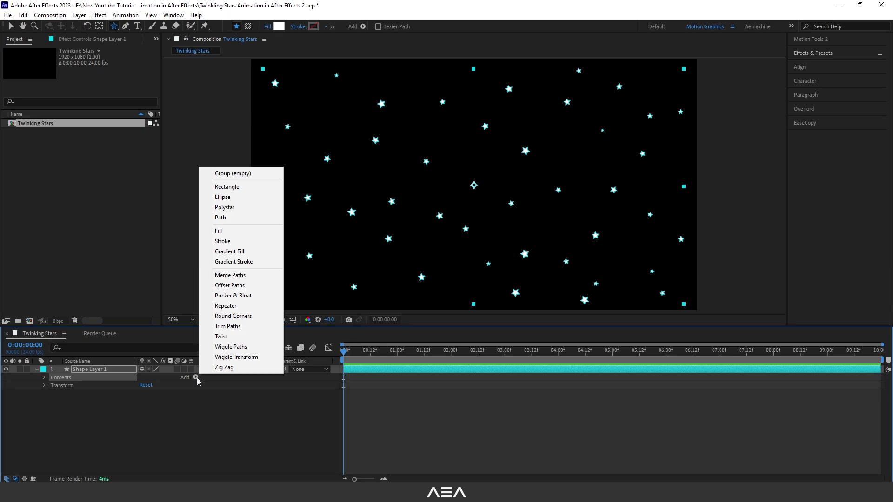
click(227, 358)
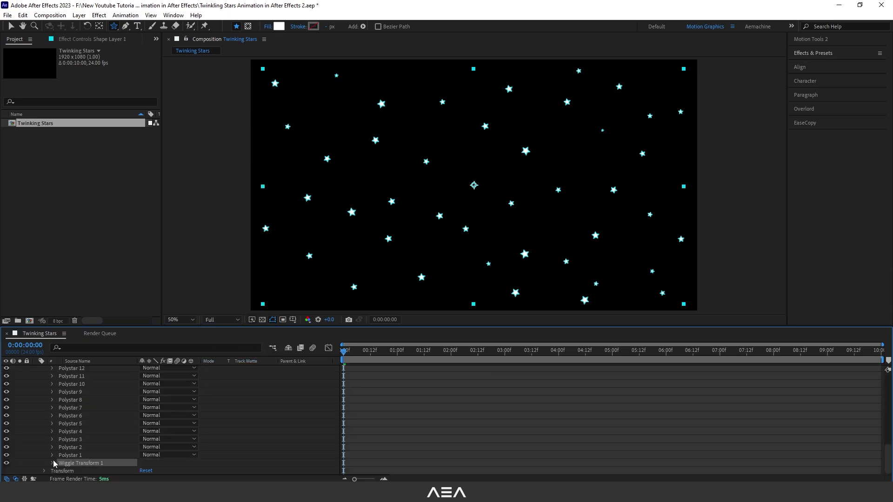
click(52, 463)
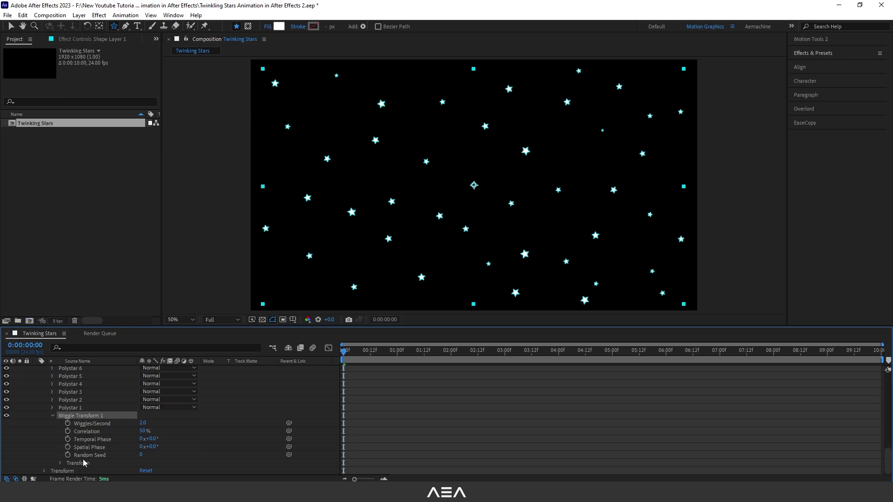
click(61, 464)
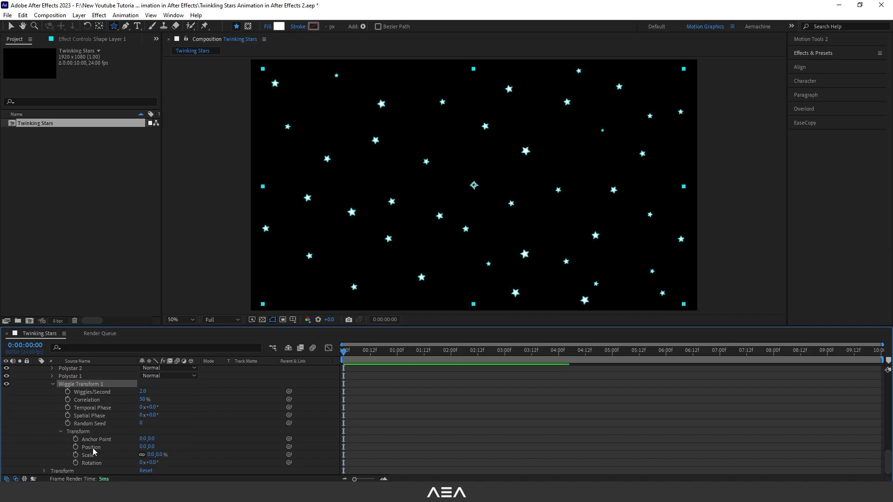
click(149, 455)
key(Tab)
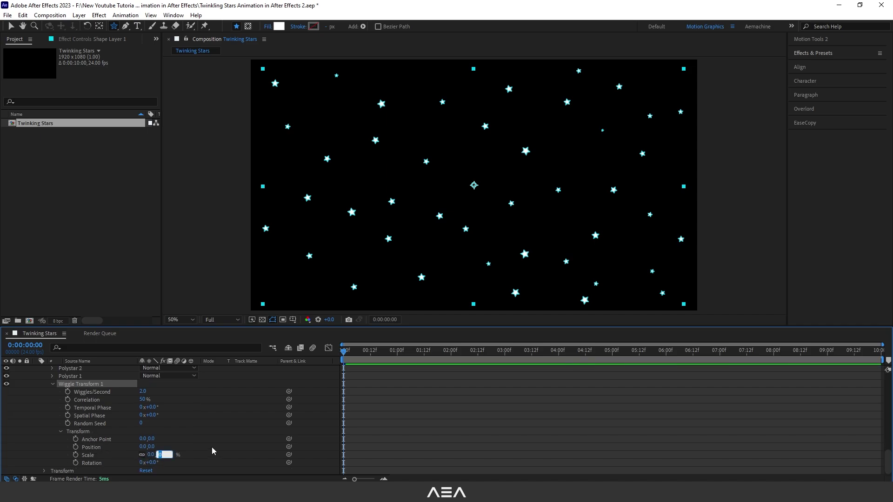
text(50)
key(Return)
key(space)
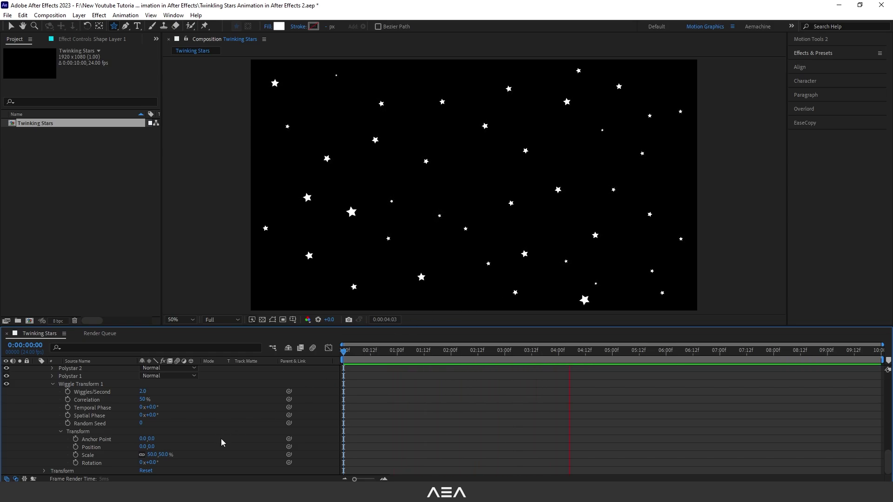
key(space)
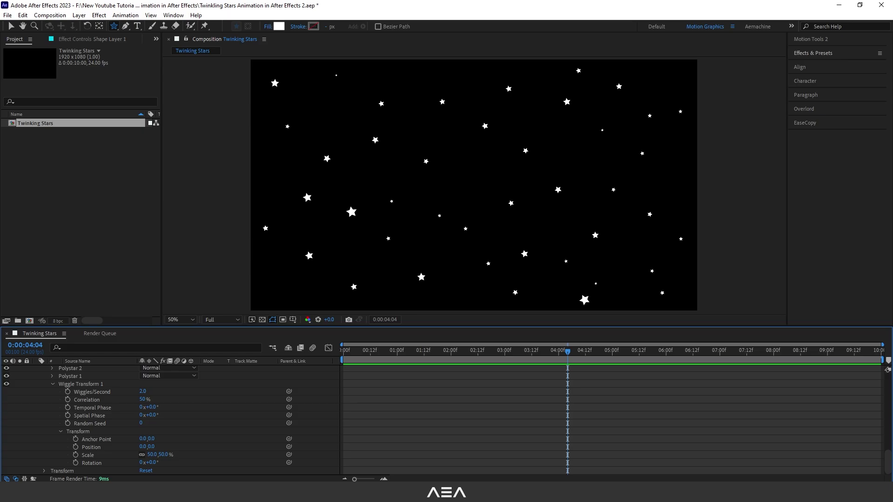
- Copy the seven-line looping wiggle expression from Notepad
key(alt+Tab)
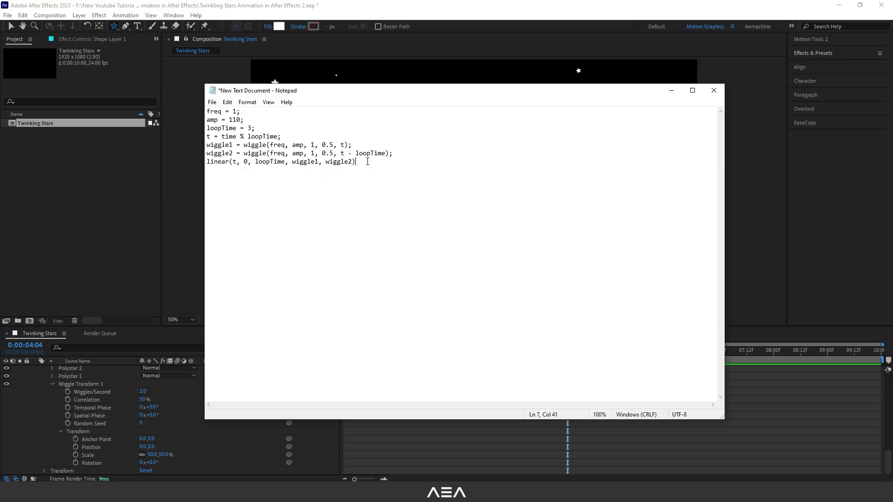
drag(367, 161, 207, 110)
right_click(290, 149)
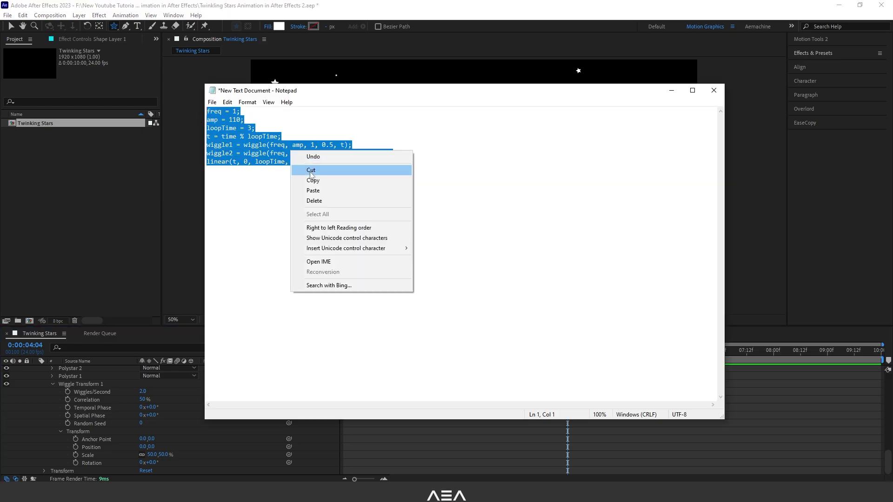
click(312, 181)
key(alt+Tab)
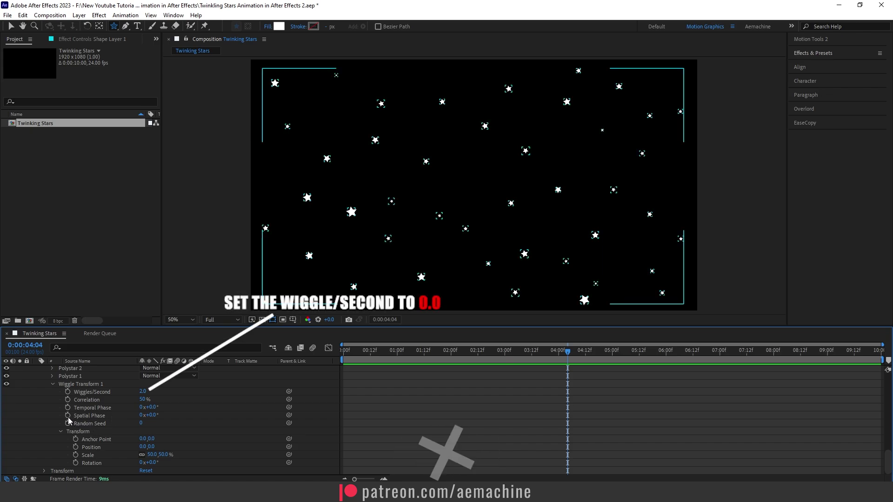
- Paste the looping wiggle expression onto Spatial Phase with a loopTime of 6
alt+click(68, 416)
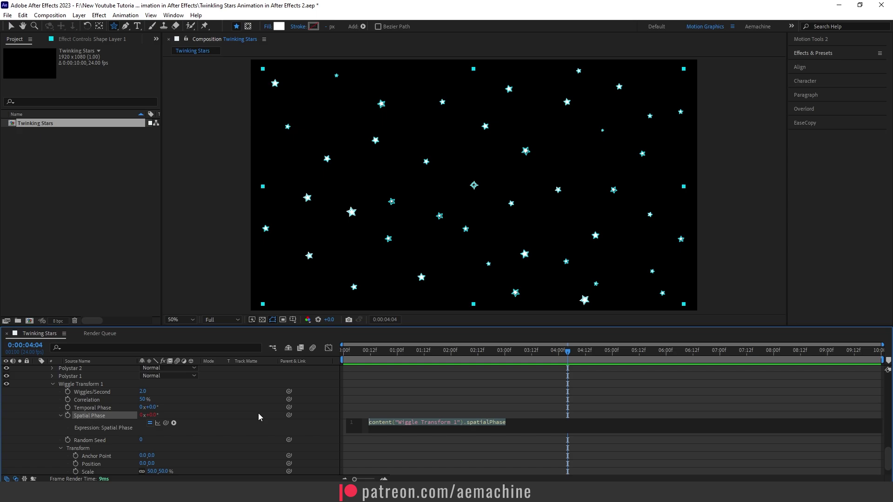
key(ctrl+v)
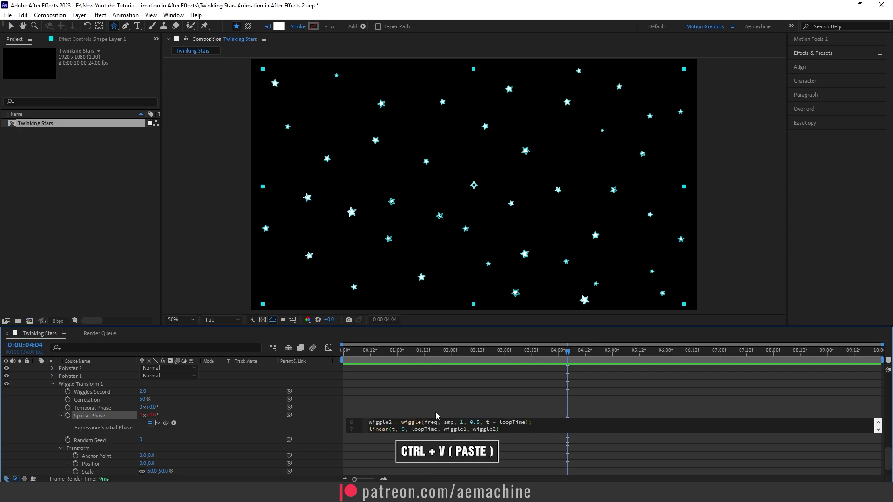
drag(443, 433, 444, 468)
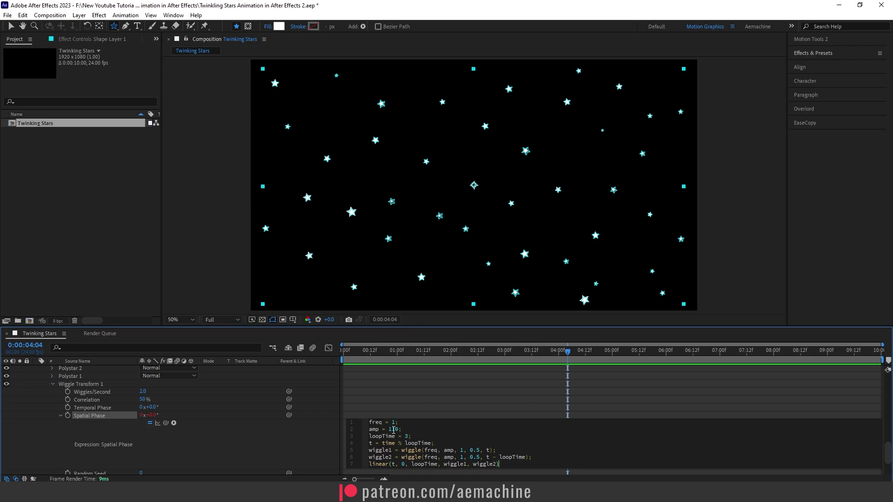
text(800)
click(397, 391)
click(381, 437)
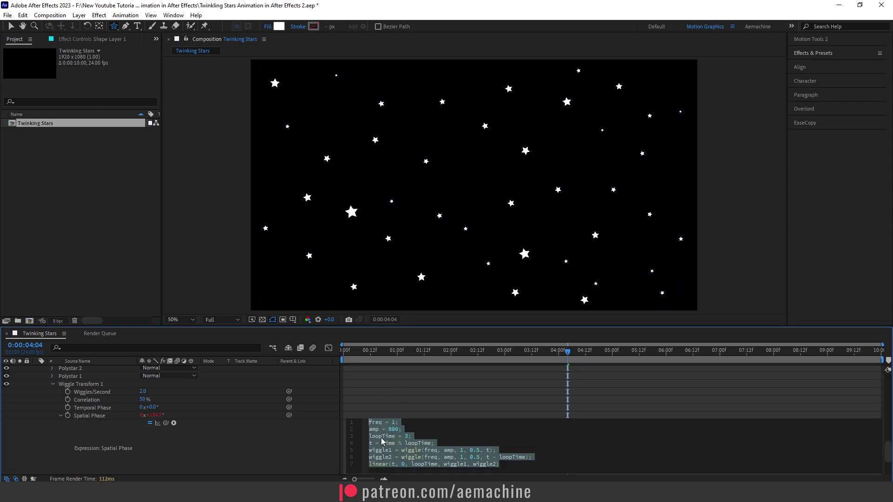
double_click(406, 436)
text(6)
click(396, 390)
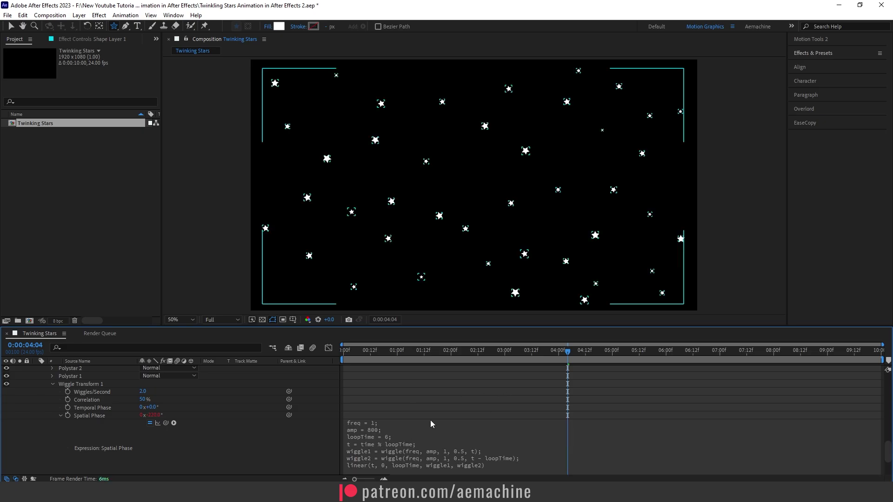
- Deselect the layer and set the work area end to 6 seconds
key(F2)
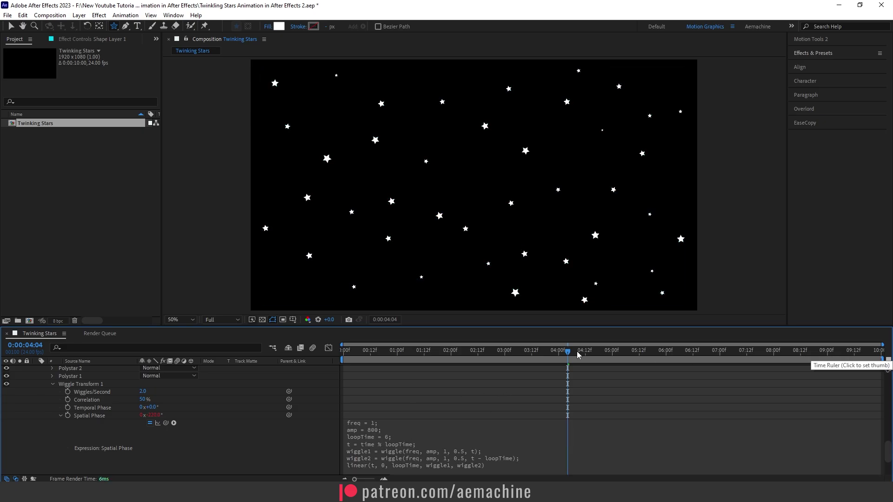
click(396, 453)
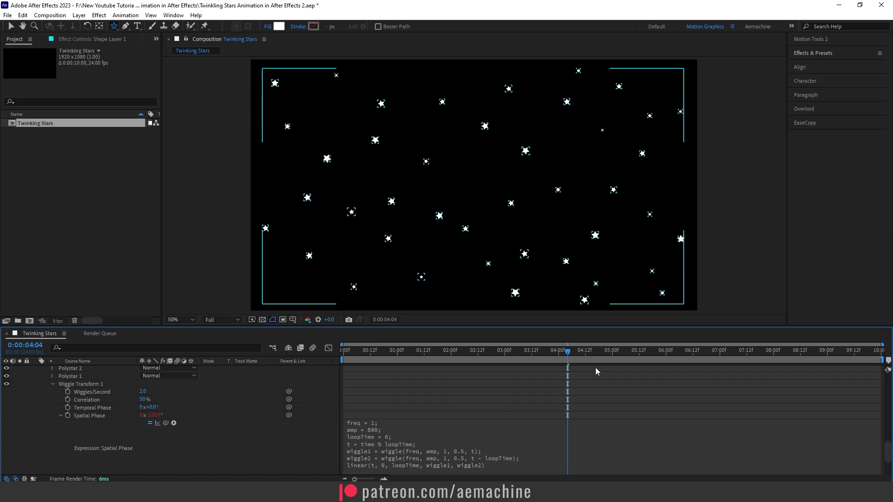
drag(569, 354, 666, 360)
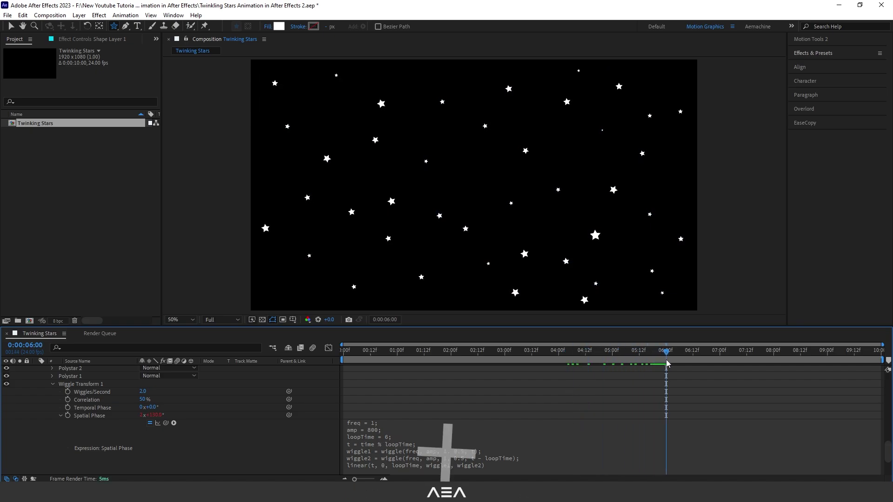
key(n)
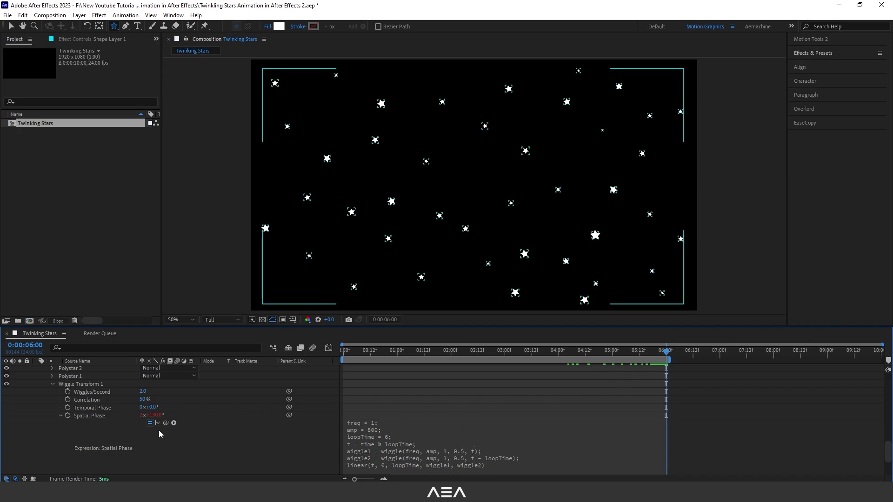
- Copy only the Spatial Phase expression and paste it onto Temporal Phase
click(102, 418)
right_click(103, 420)
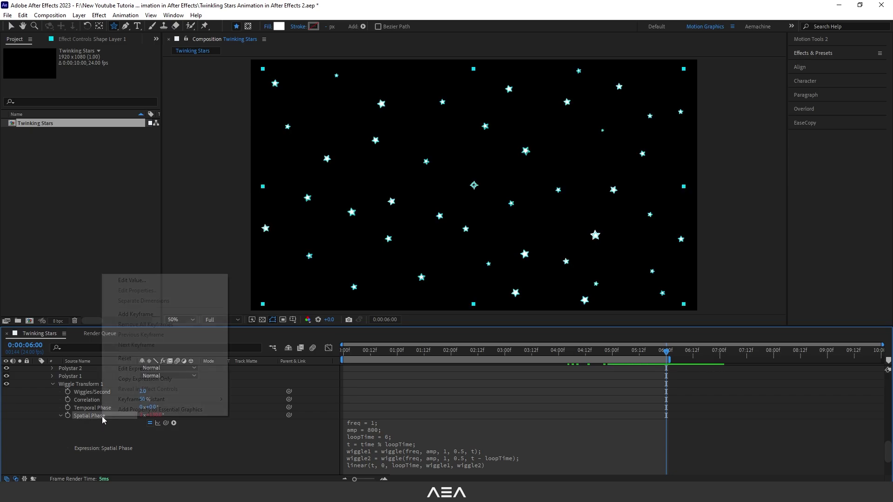
click(150, 381)
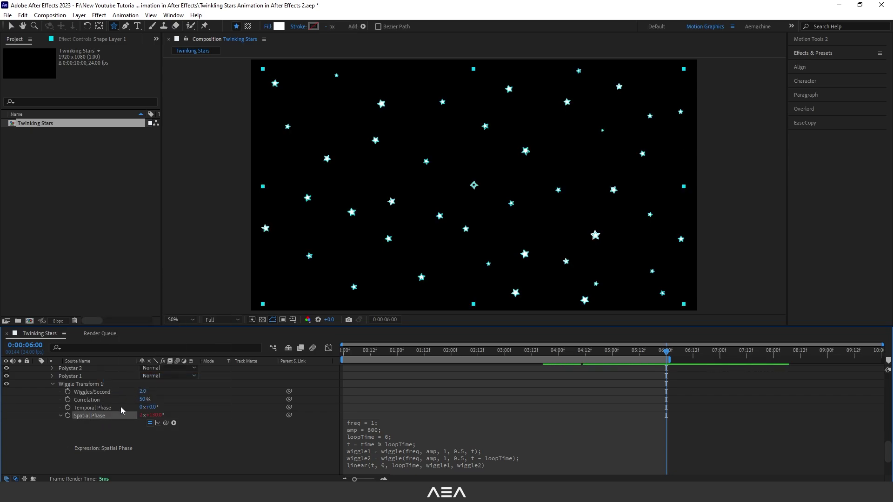
click(89, 408)
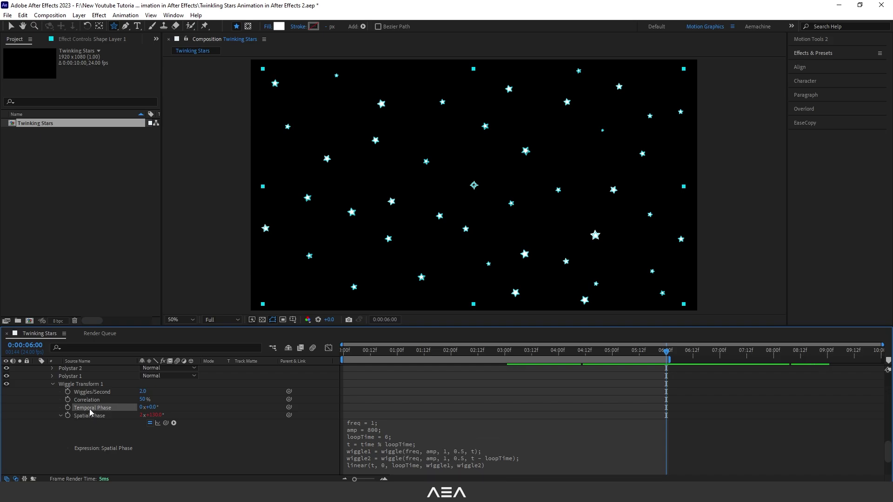
key(ctrl+v)
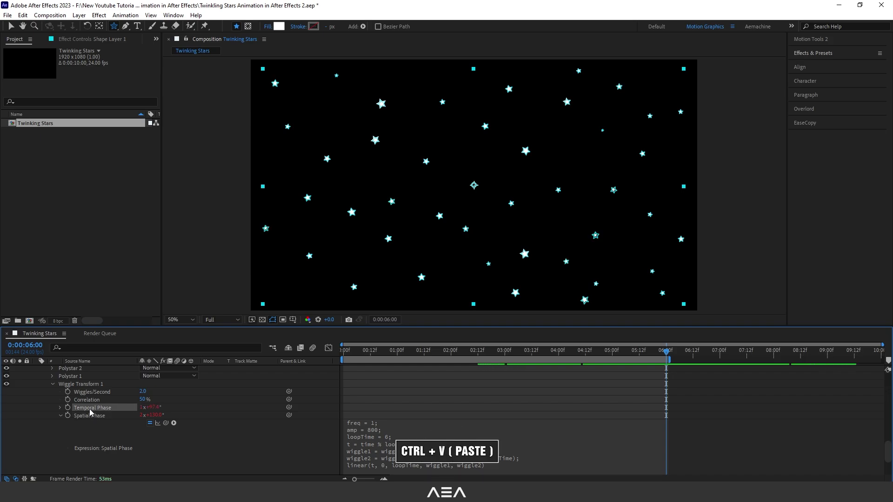
click(61, 416)
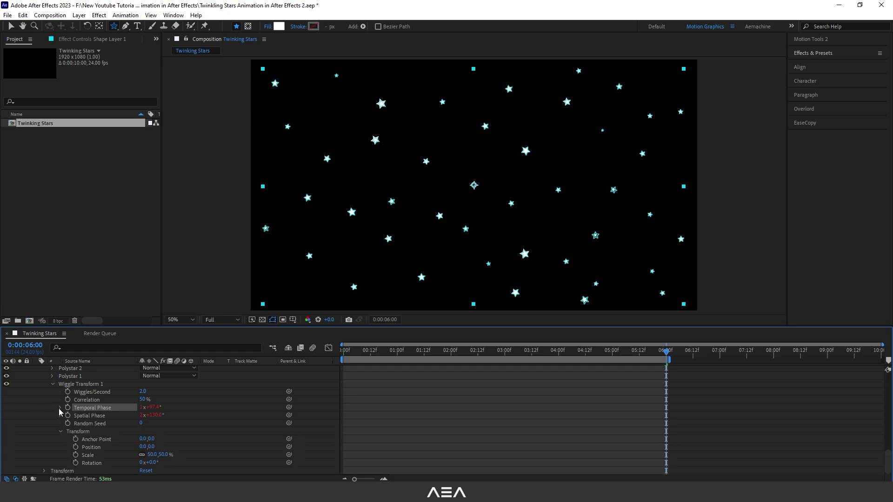
- Set the Temporal Phase expression to amp 400 and freq 2, then preview
click(61, 408)
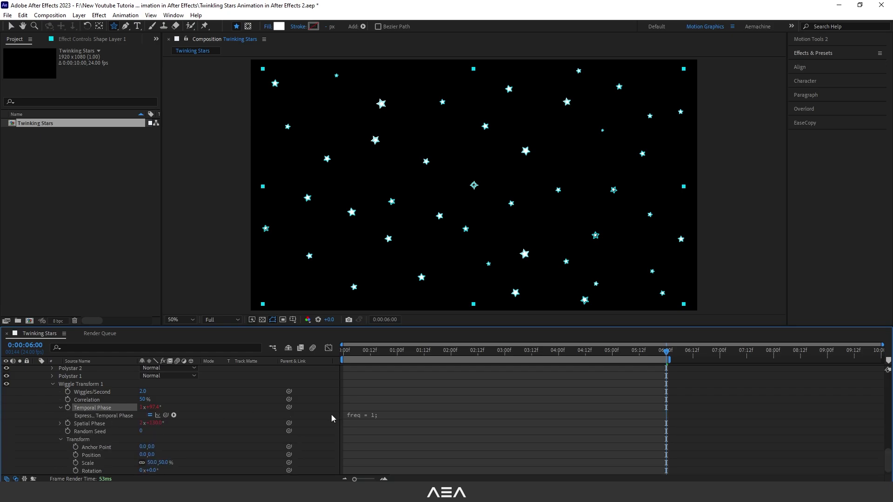
click(384, 419)
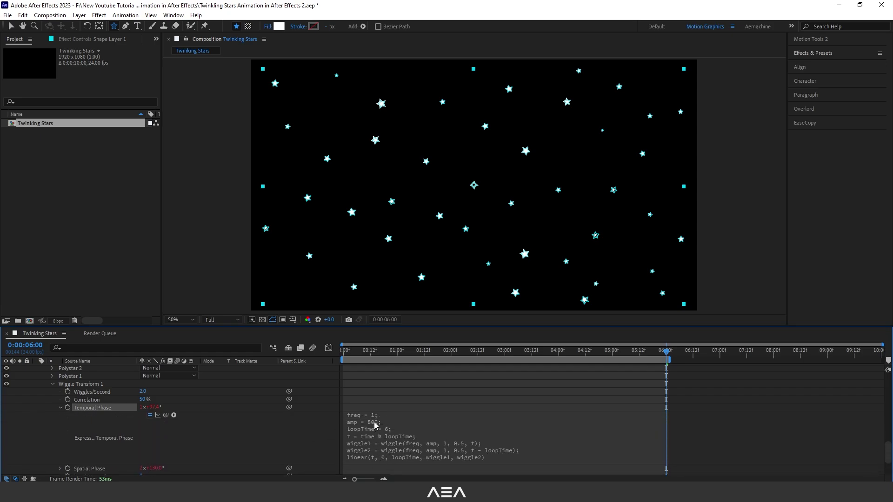
click(374, 421)
double_click(398, 423)
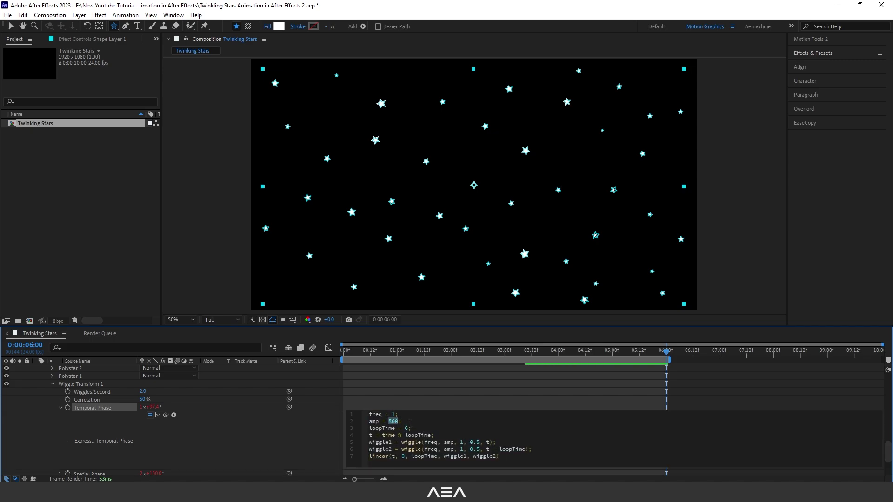
text(4)
key(KP_Enter)
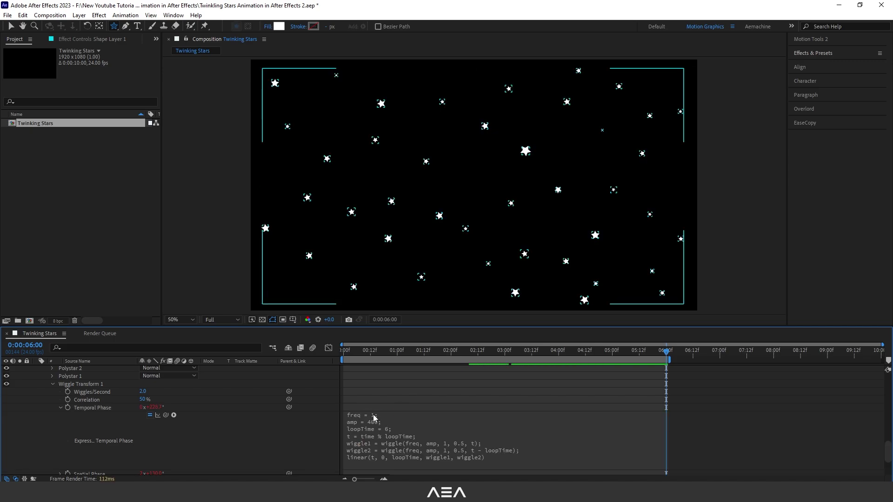
click(394, 414)
text(2)
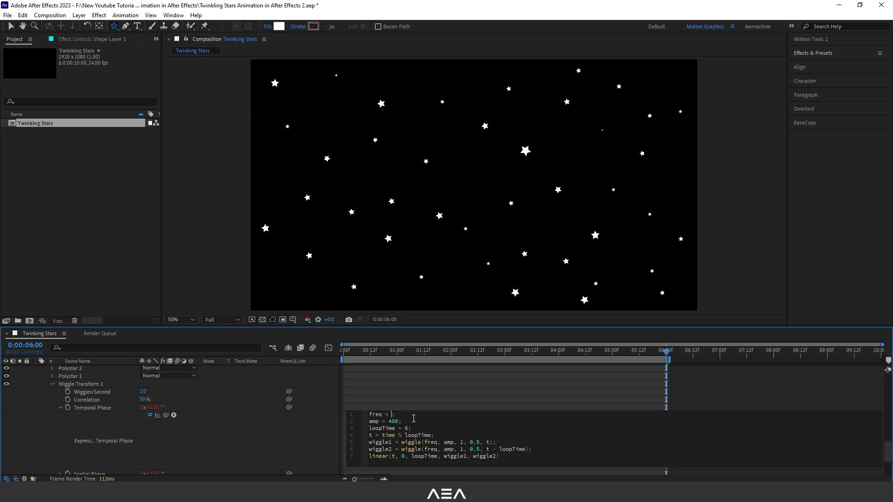
click(373, 379)
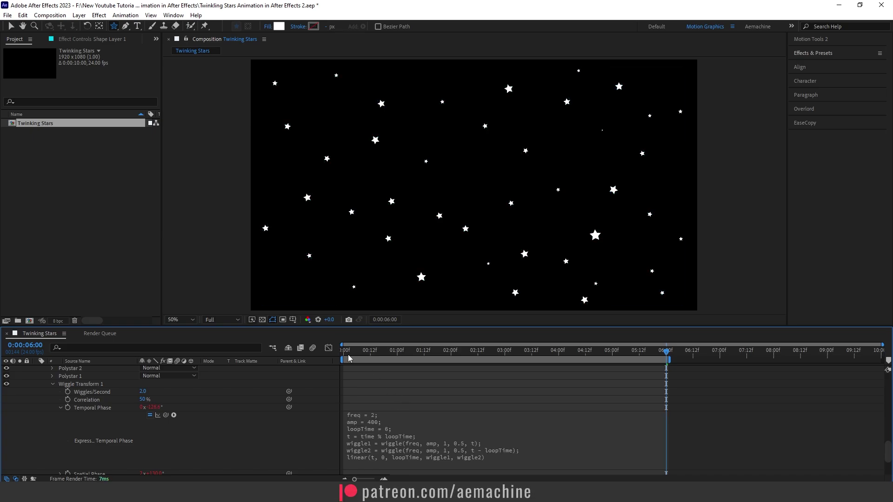
key(space)
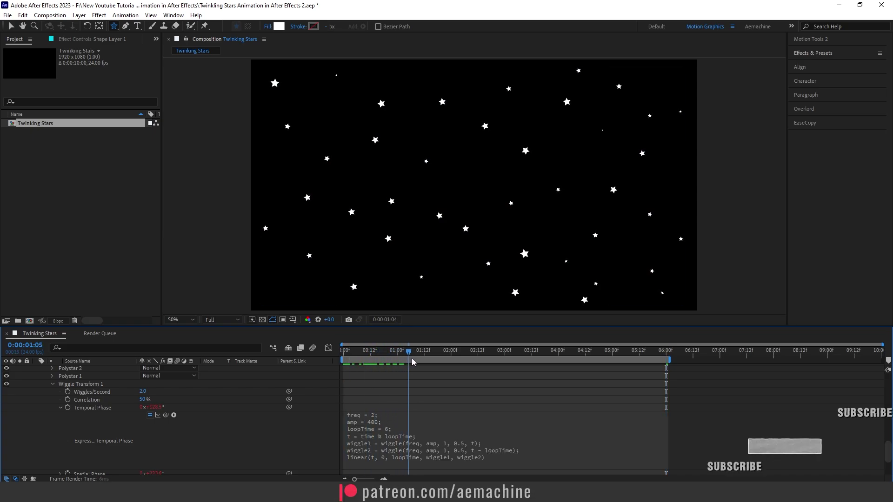
key(space)
- Change the Temporal Phase loopTime from 6 to 3 and preview the twinkling
click(415, 437)
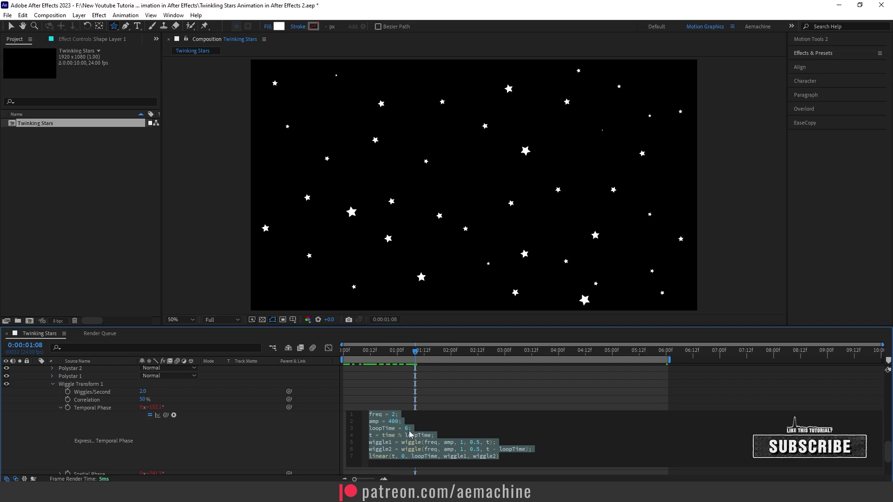
click(408, 429)
key(BackSpace)
text(3)
key(KP_Enter)
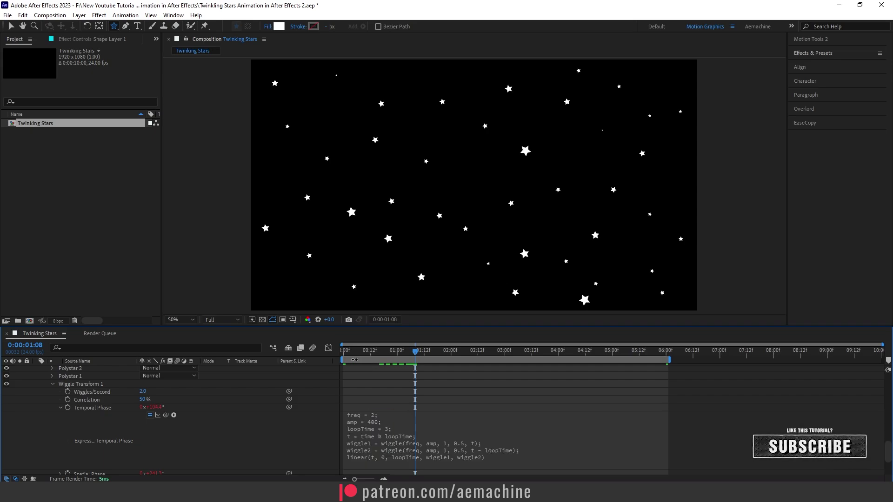
key(Home)
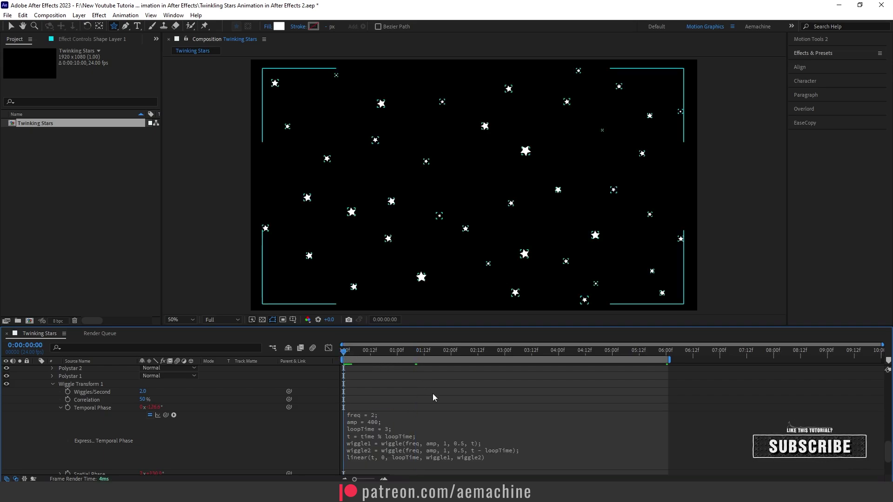
key(space)
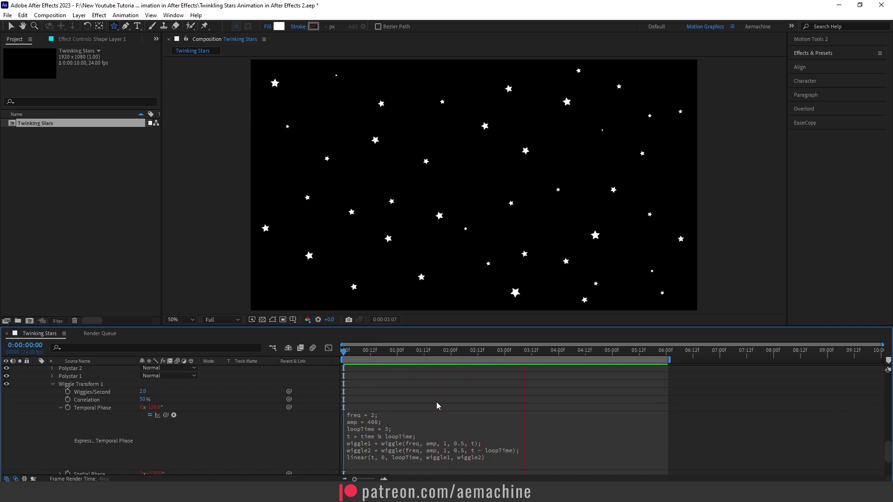
key(space)
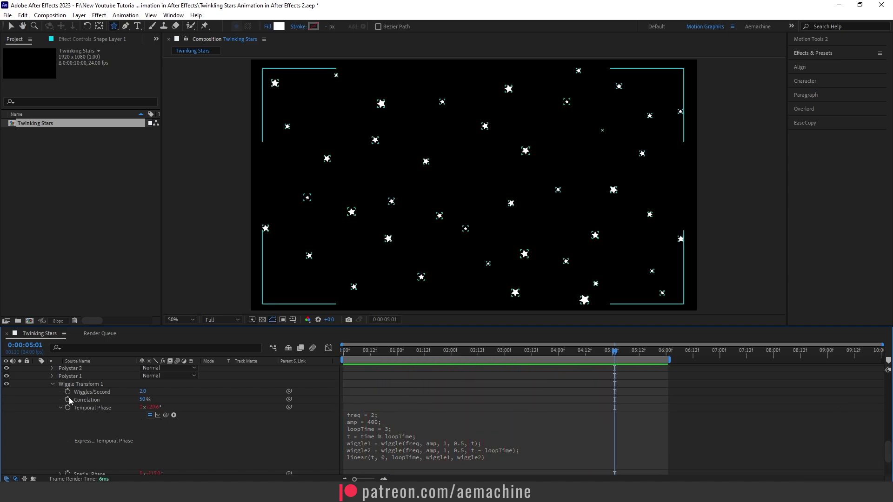
- Collapse Shape Layer 1 and apply the Glow effect to it
key(u)
scroll(42, 382, up, 5)
scroll(39, 379, up, 5)
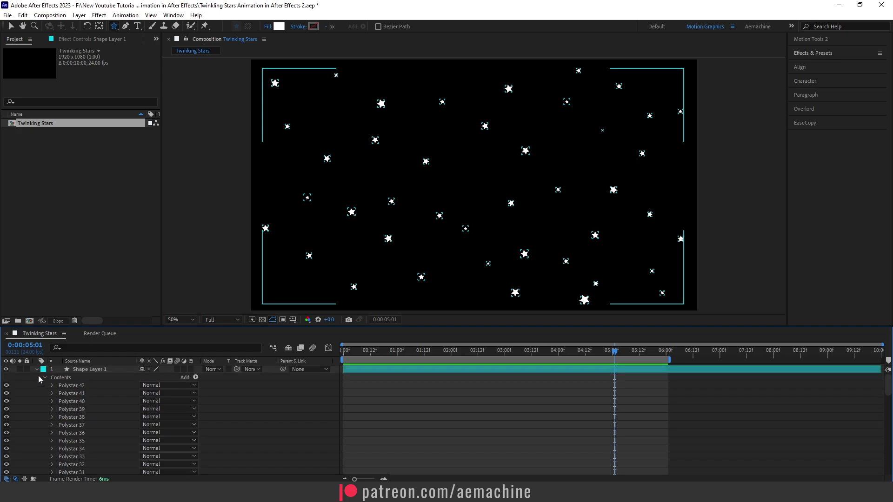
click(36, 369)
click(90, 371)
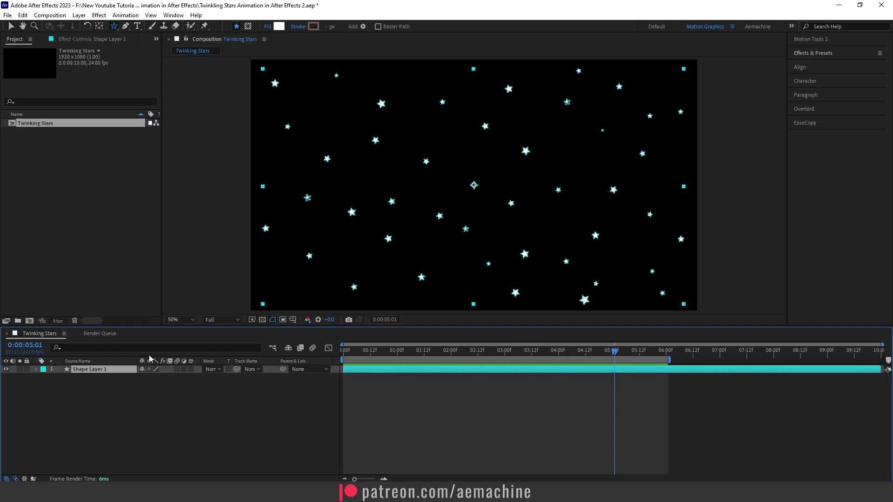
click(813, 53)
text(glow)
double_click(821, 64)
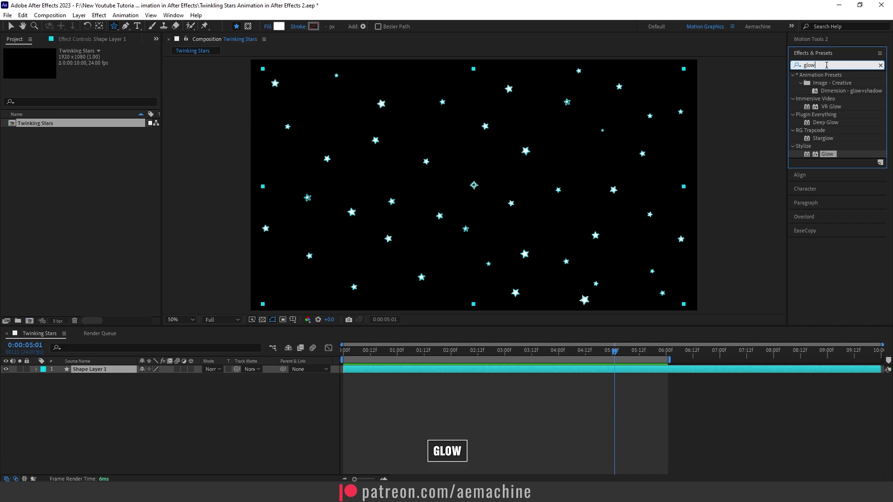
double_click(829, 155)
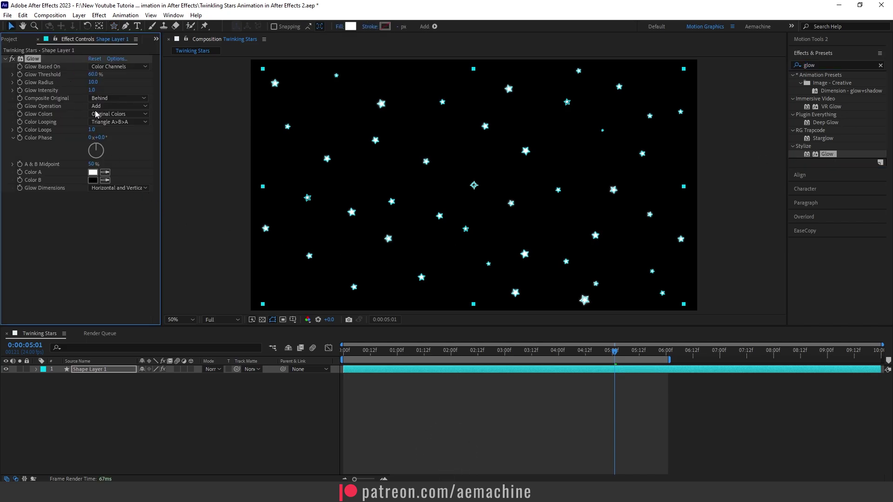
- Raise Glow Radius to 134 and Glow Intensity to 1.8, then preview the glowing stars
drag(93, 83, 146, 86)
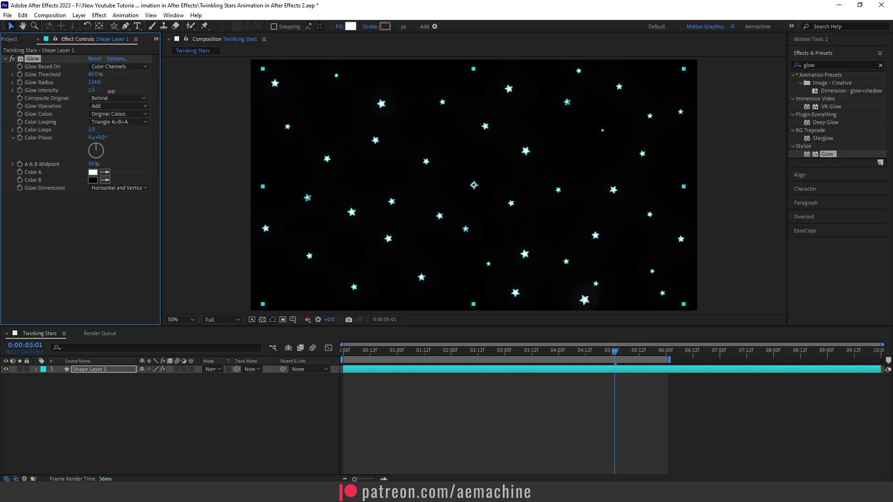
click(555, 245)
key(space)
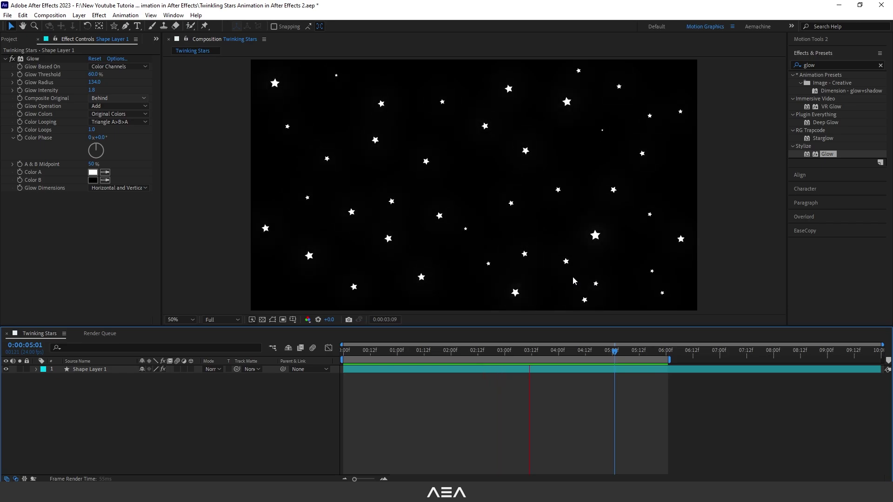
click(812, 53)
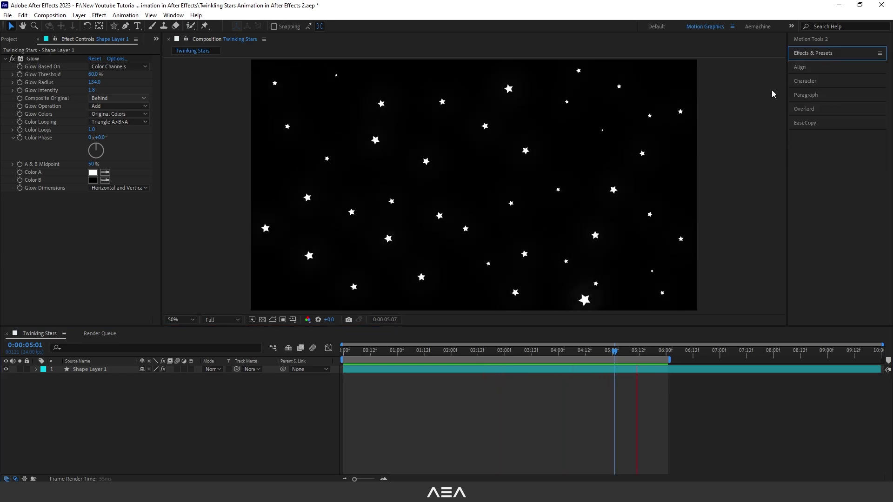